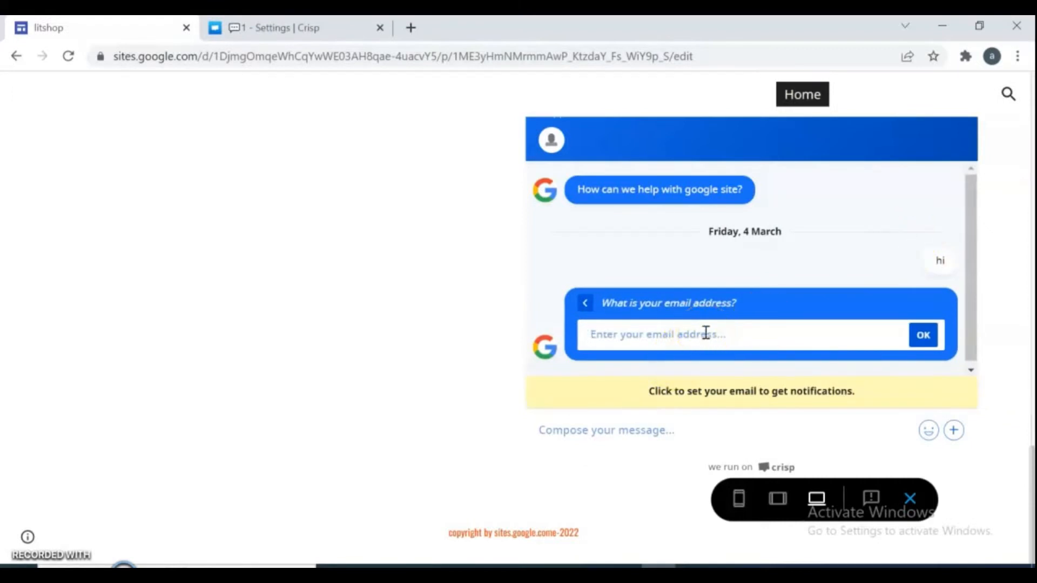
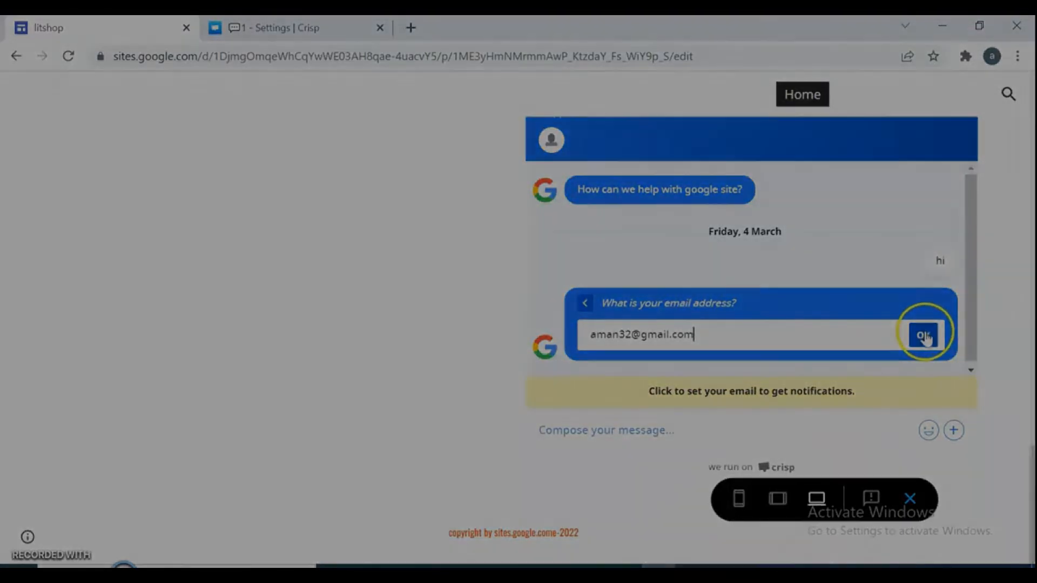
Step: Enter an e-mail address in the chat widget's 'What is your email address?' prompt and confirm it
left_click(923, 334)
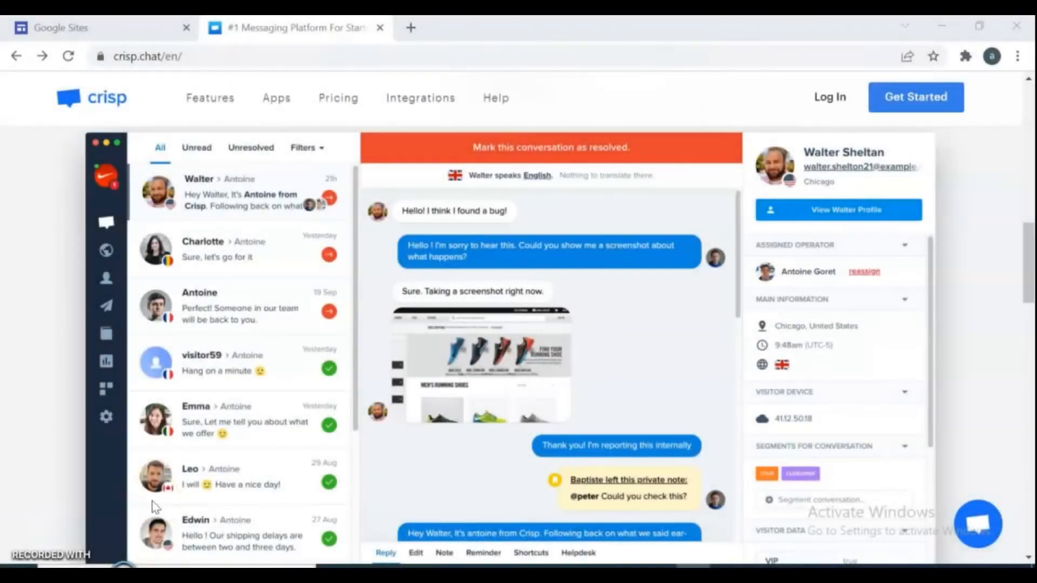
Step: Start a free Crisp sign-up from crisp.chat and begin filling in the first name
left_click_drag(1029, 269, 1029, 122)
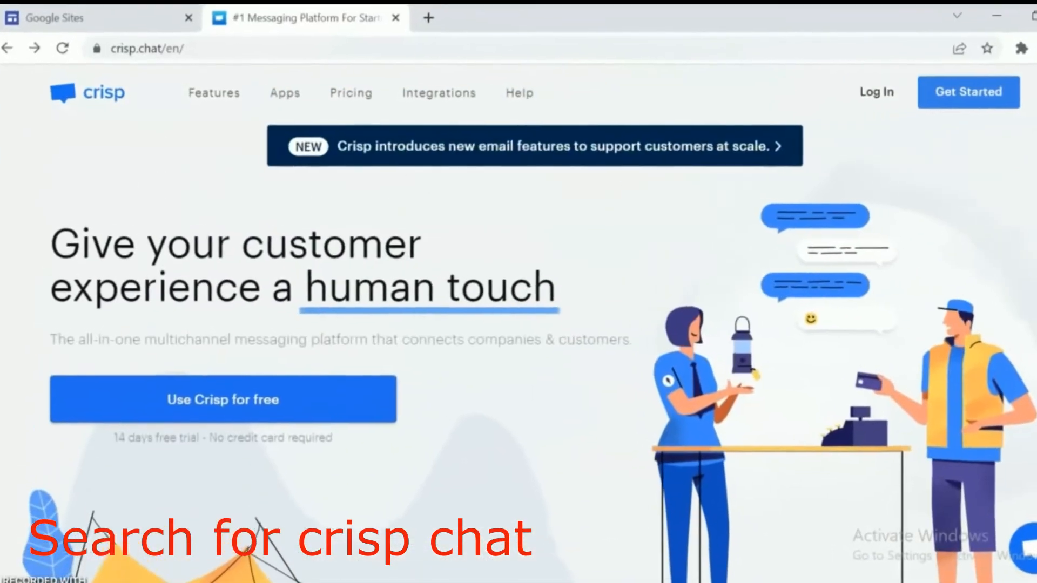
left_click(105, 48)
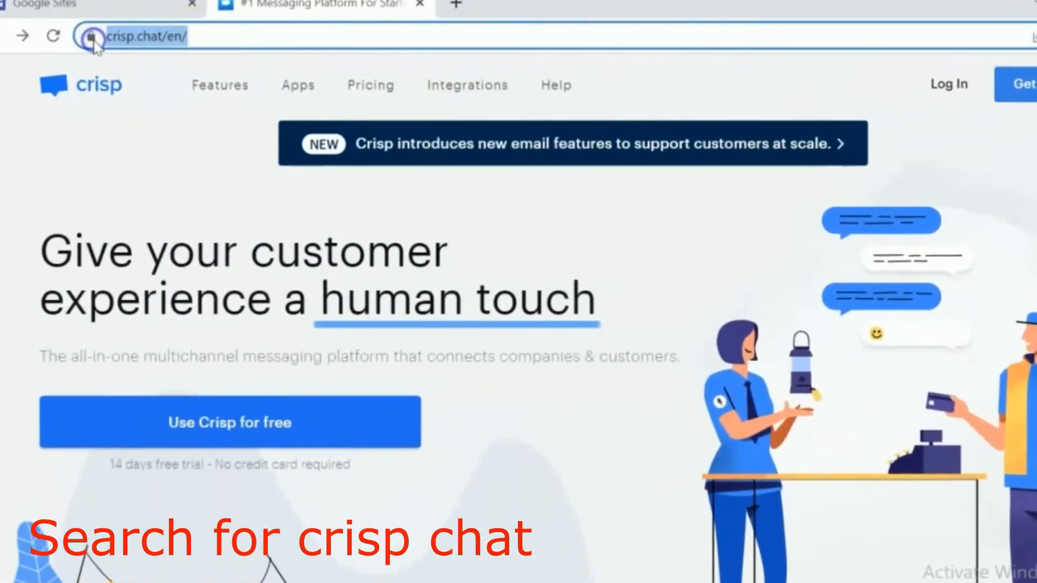
left_click(254, 421)
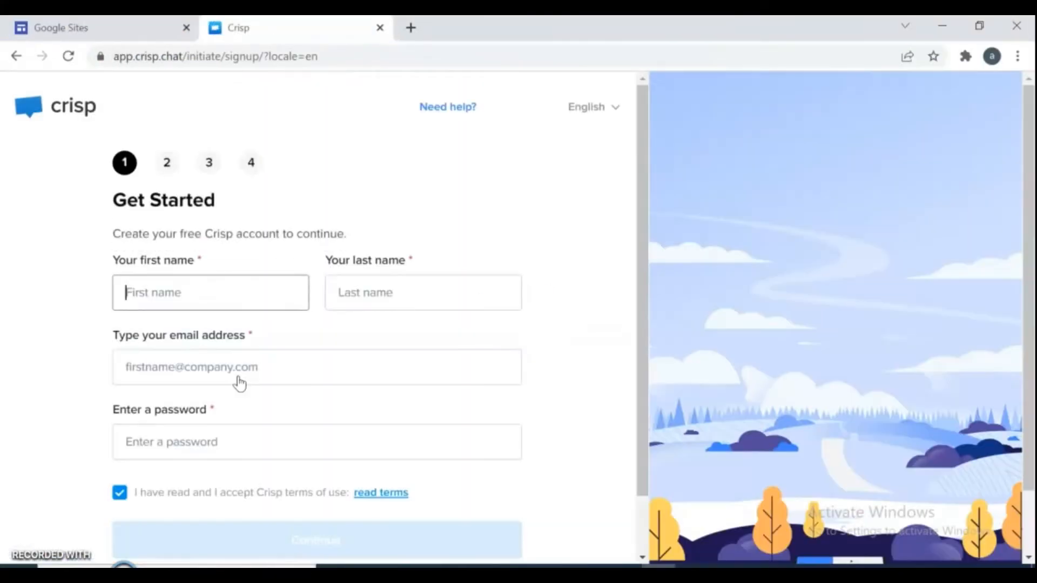
left_click(174, 300)
Step: Fill in first name, last name, account e-mail and password, then continue to step 2
type("arman")
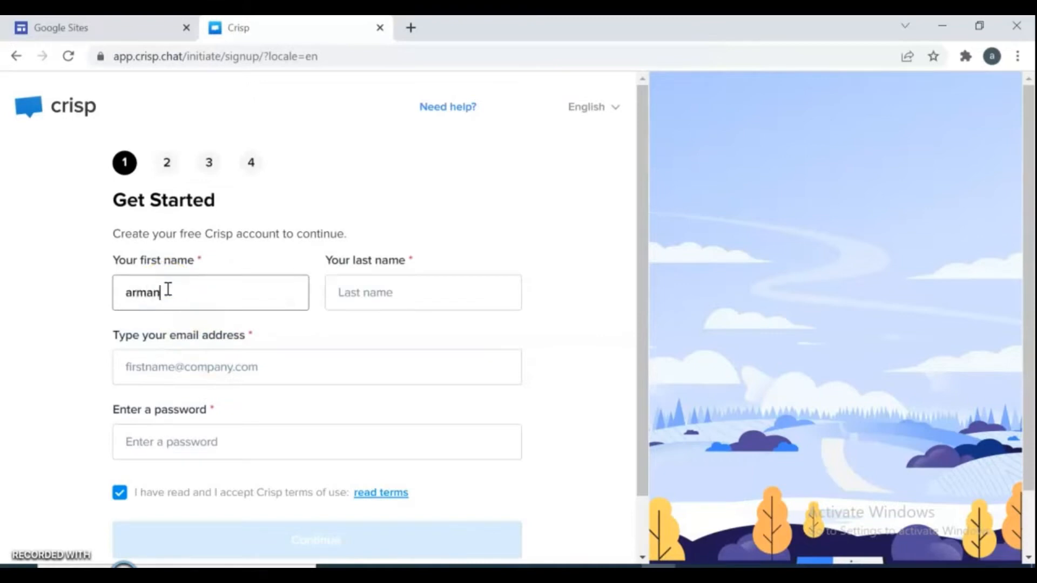
left_click(342, 294)
type("ra")
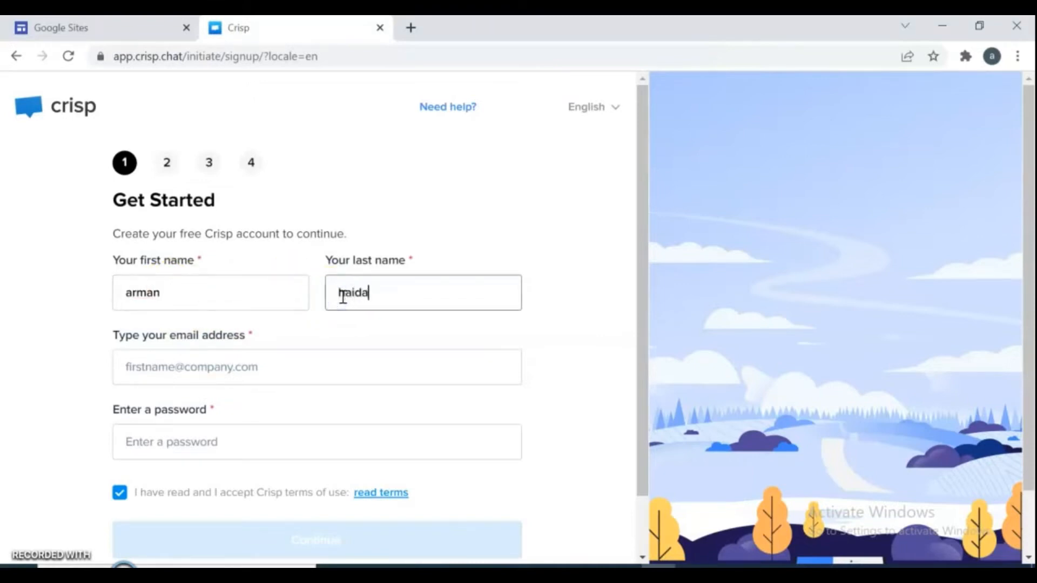
left_click(259, 363)
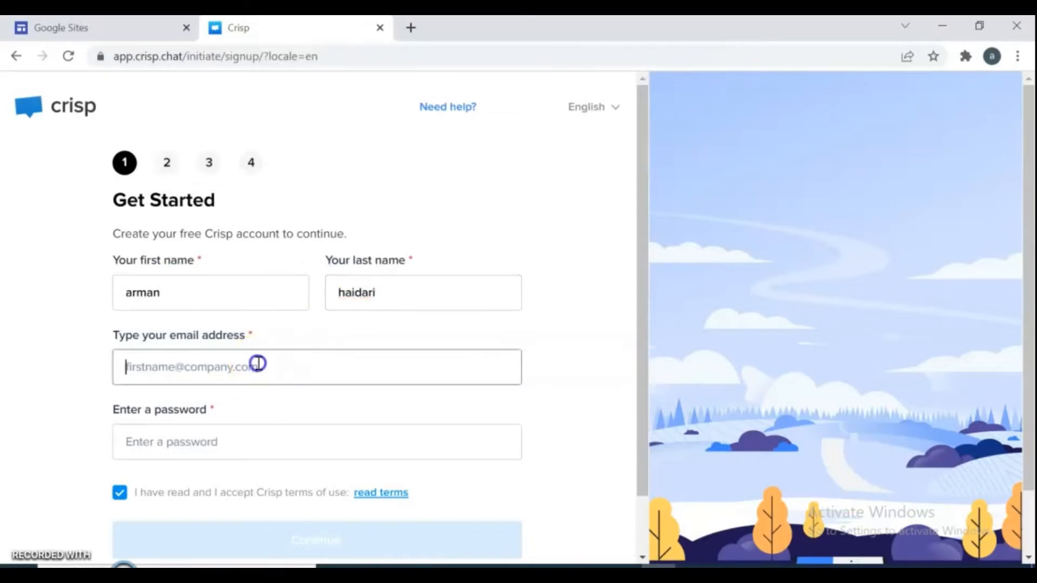
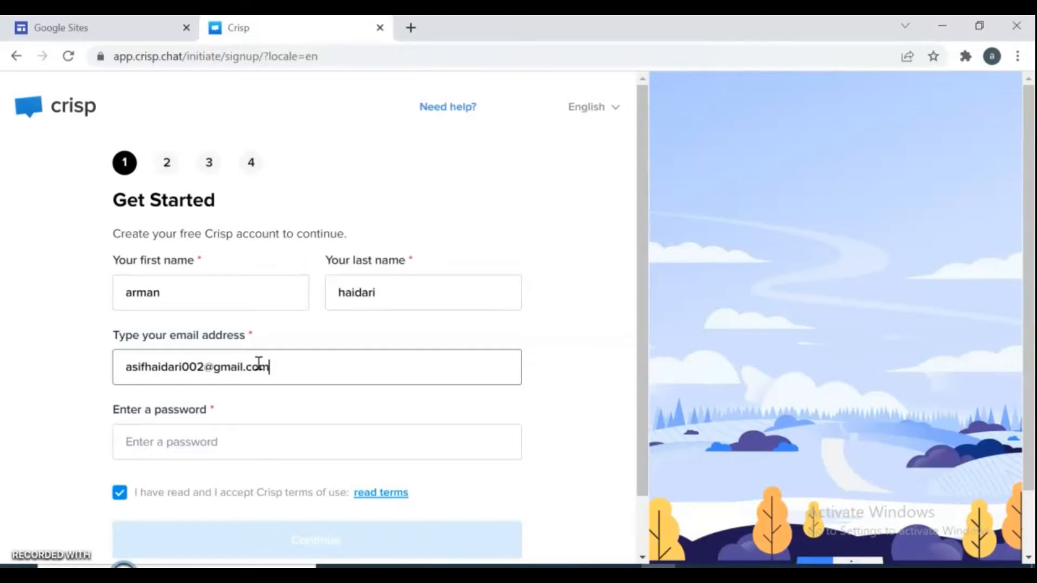
left_click(205, 443)
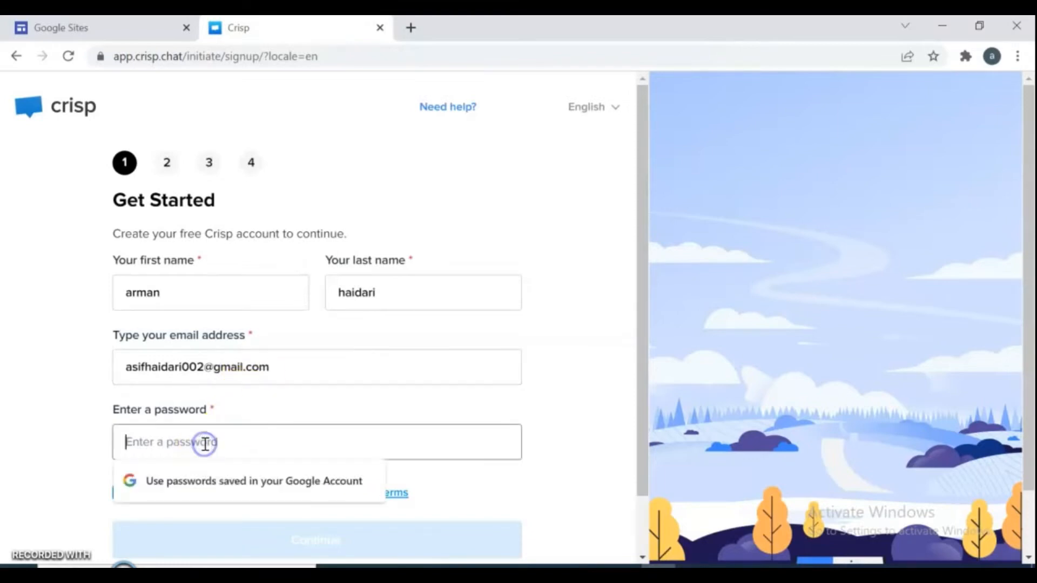
type("a")
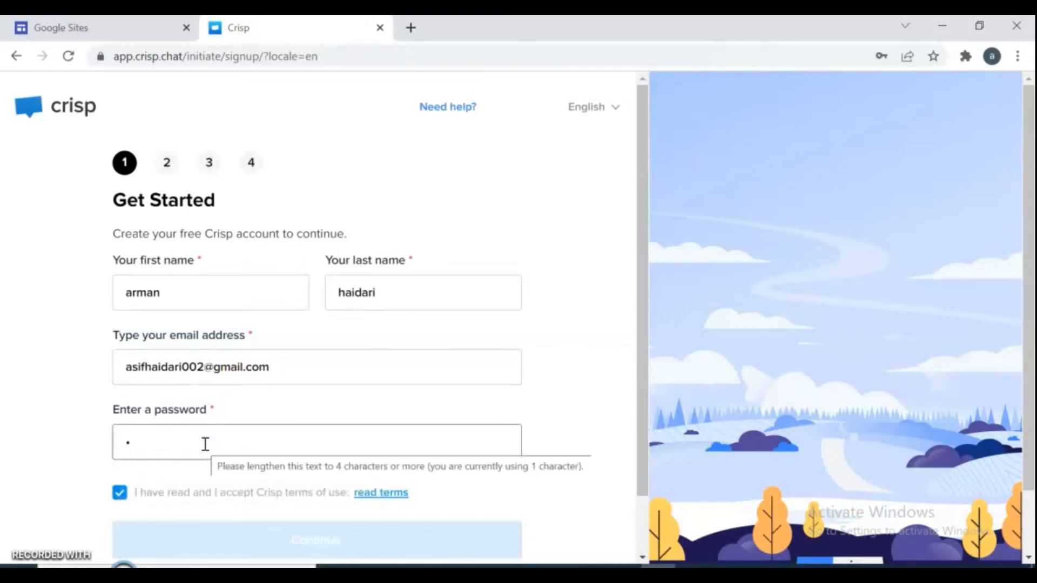
type("•••")
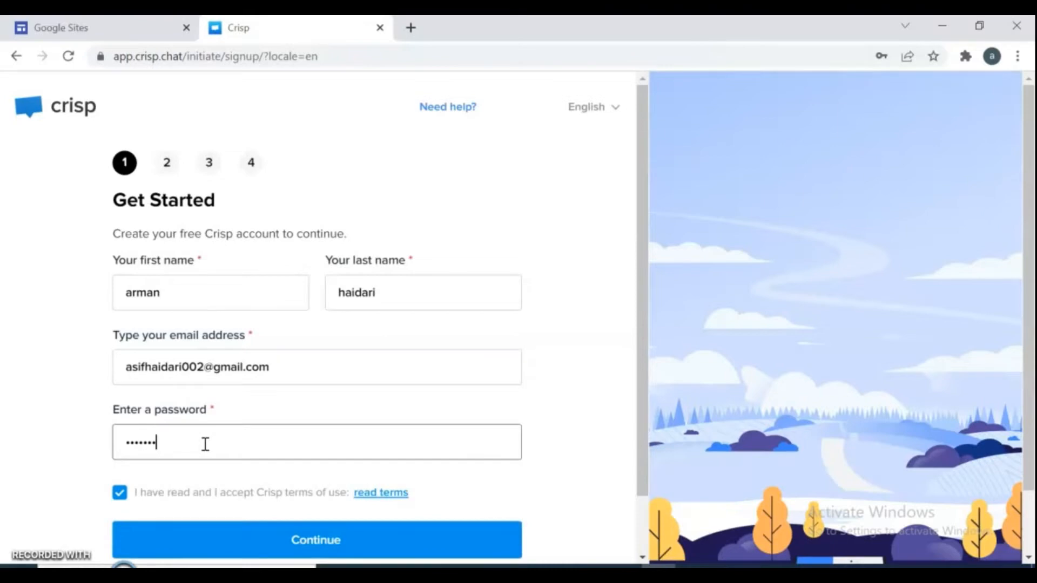
left_click(352, 539)
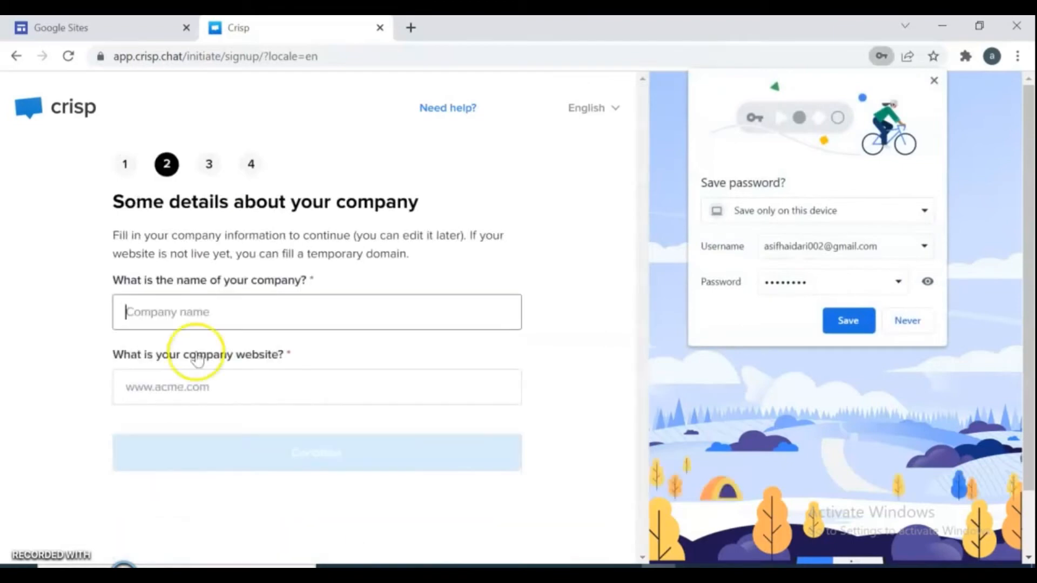
Step: Enter 'google site' as the company name and bring up the Google Sites home page
left_click(174, 311)
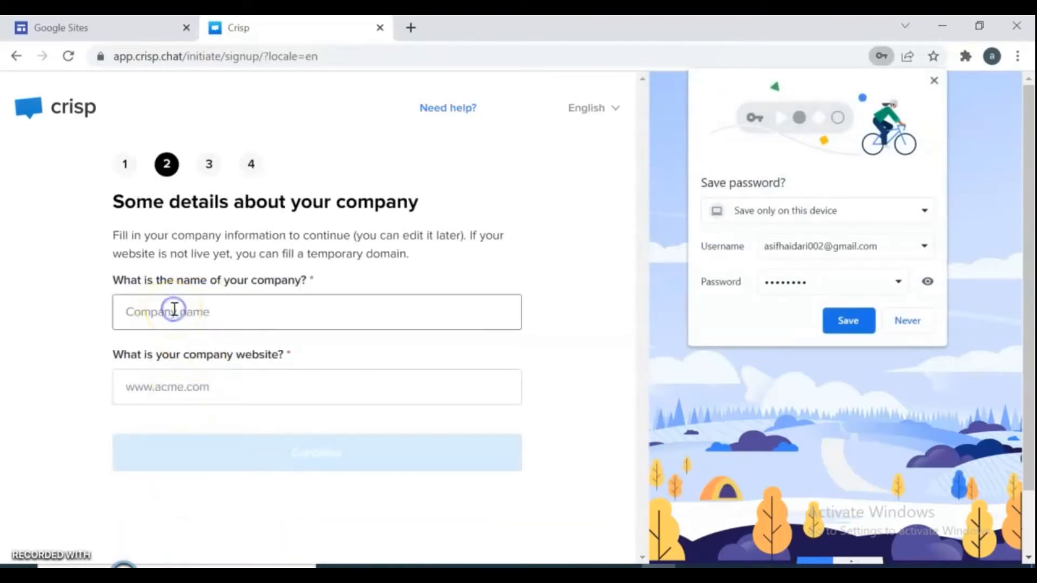
type("goo")
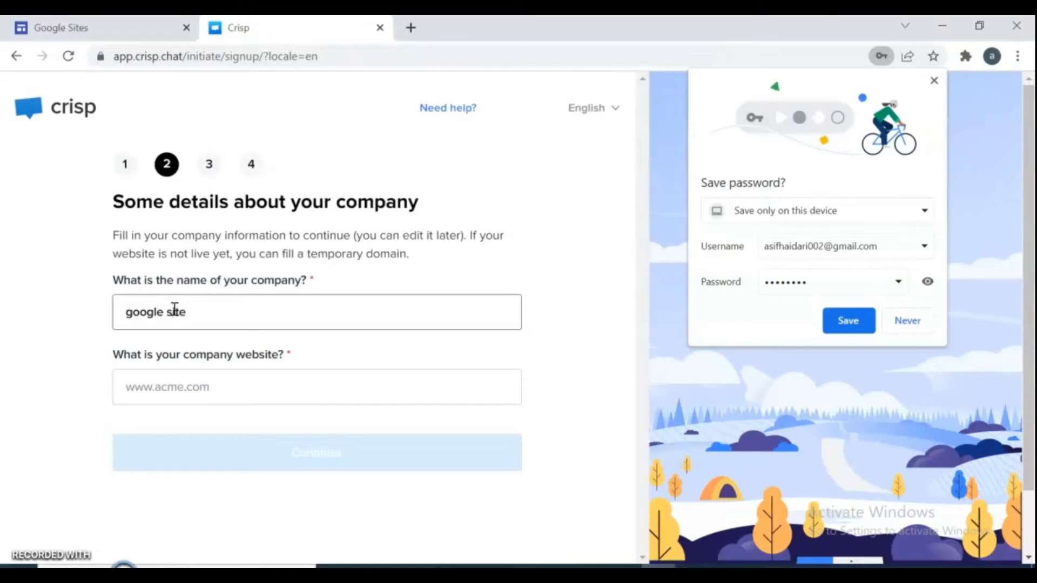
type("gle site")
left_click(184, 388)
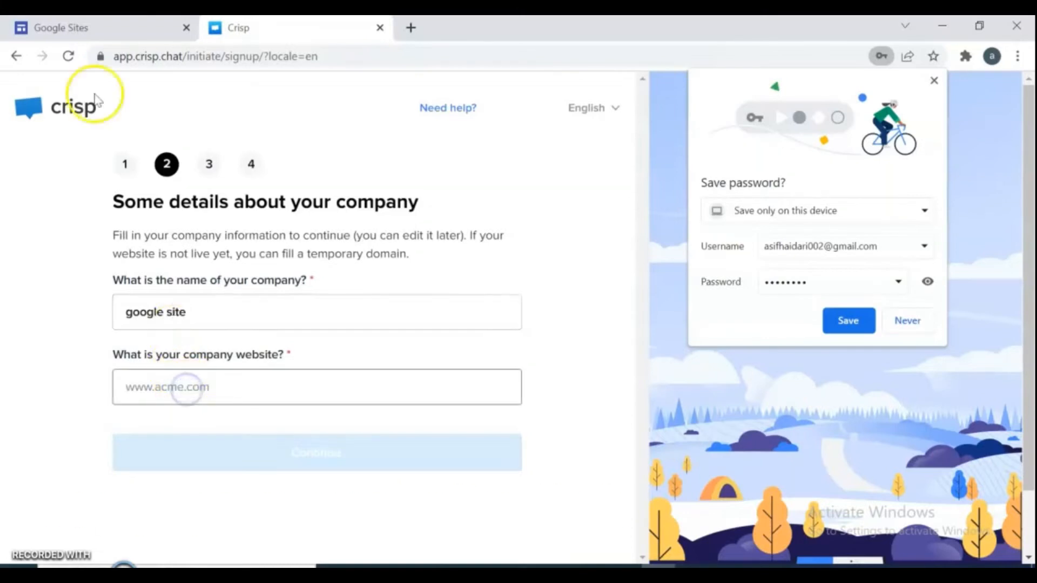
left_click(74, 25)
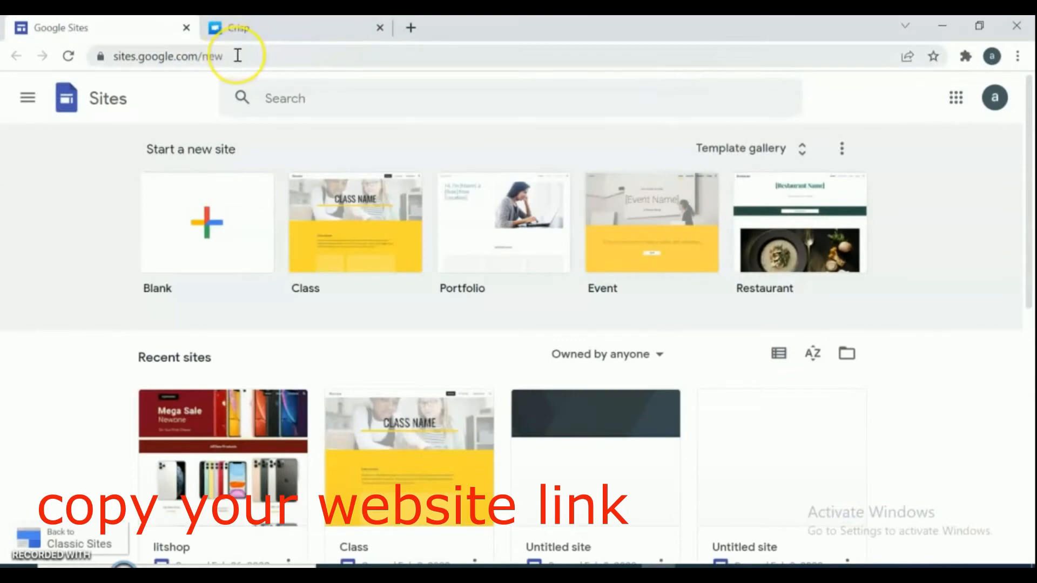
Step: Copy the litshop site's editor URL and paste it into Crisp's company website field
left_click(228, 418)
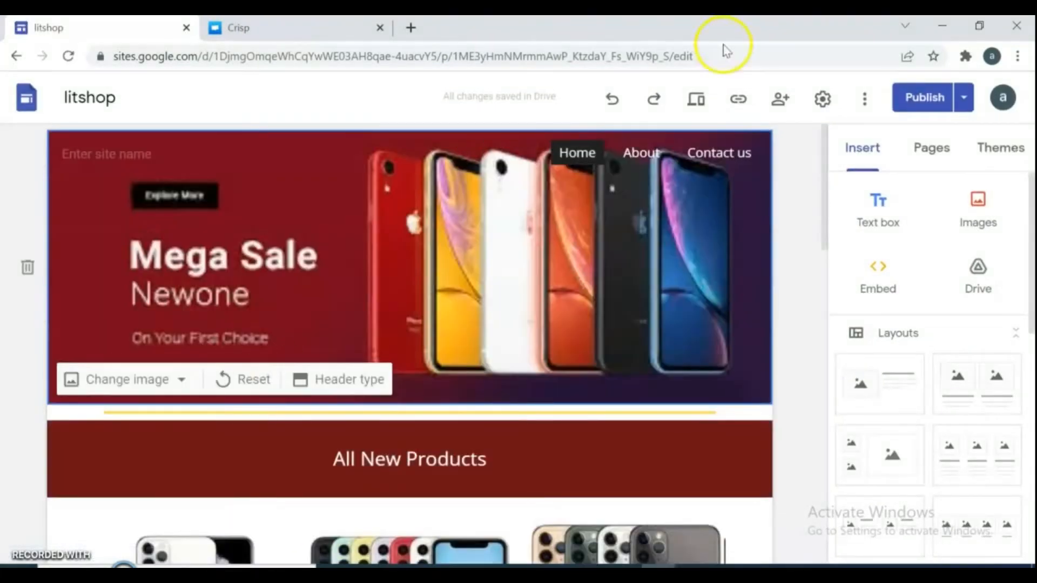
left_click(735, 54)
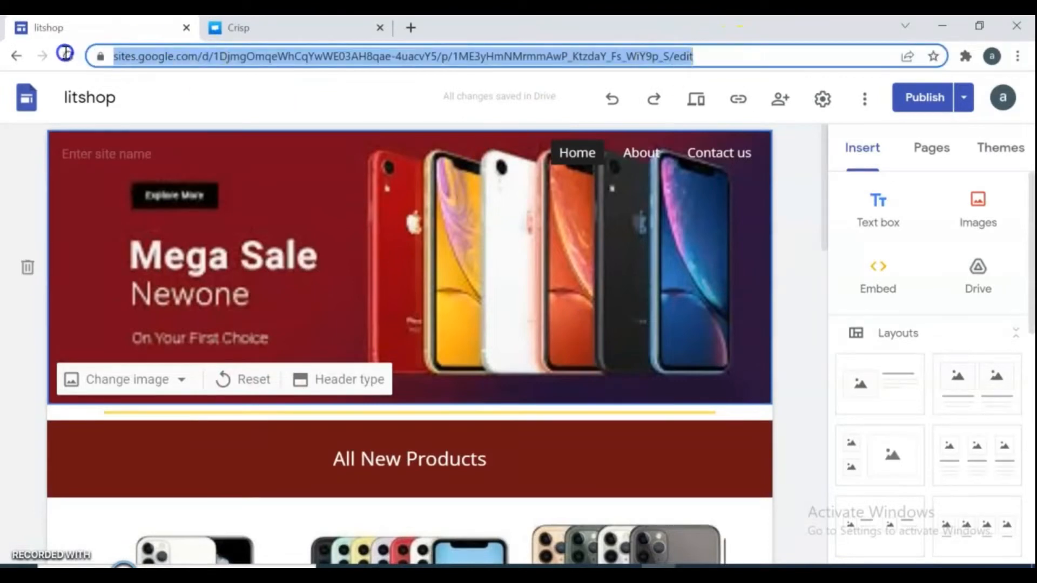
right_click(151, 59)
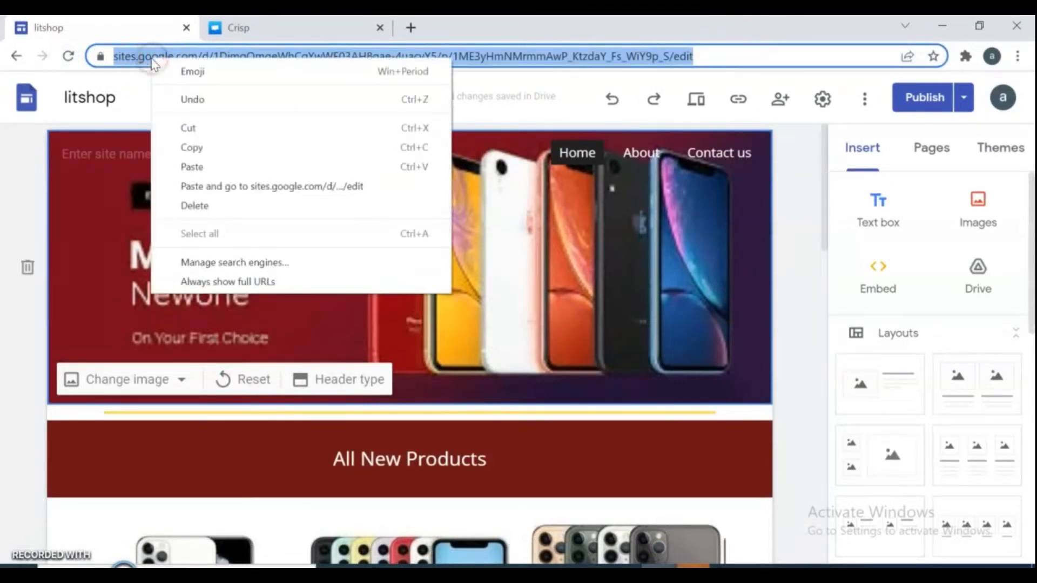
left_click(192, 147)
left_click(252, 29)
left_click(227, 385)
key("ctrl+v")
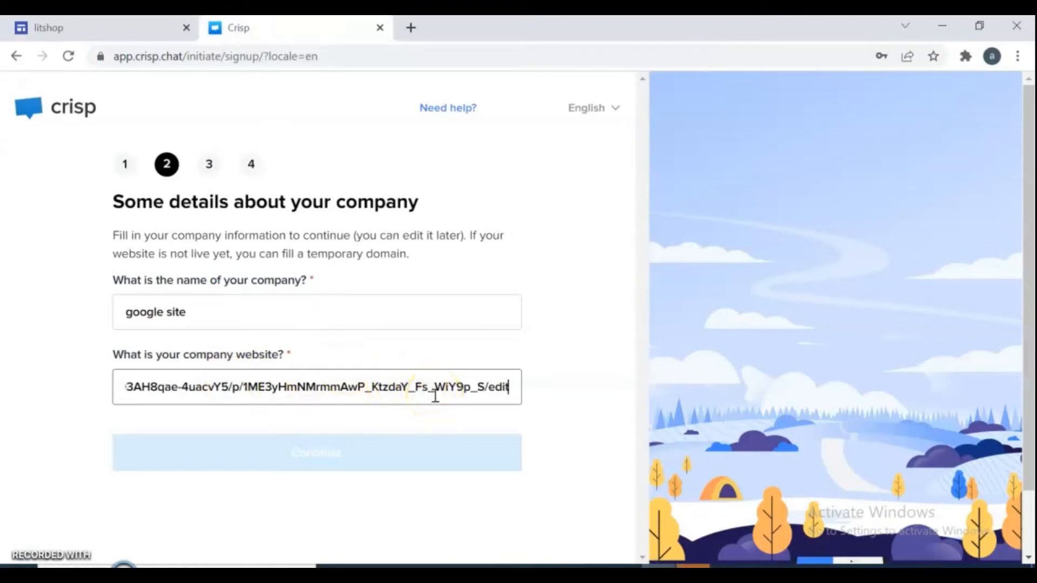
Step: Accept the 'google site' company name and litshop website and continue to Your Chatbox
left_click(458, 424)
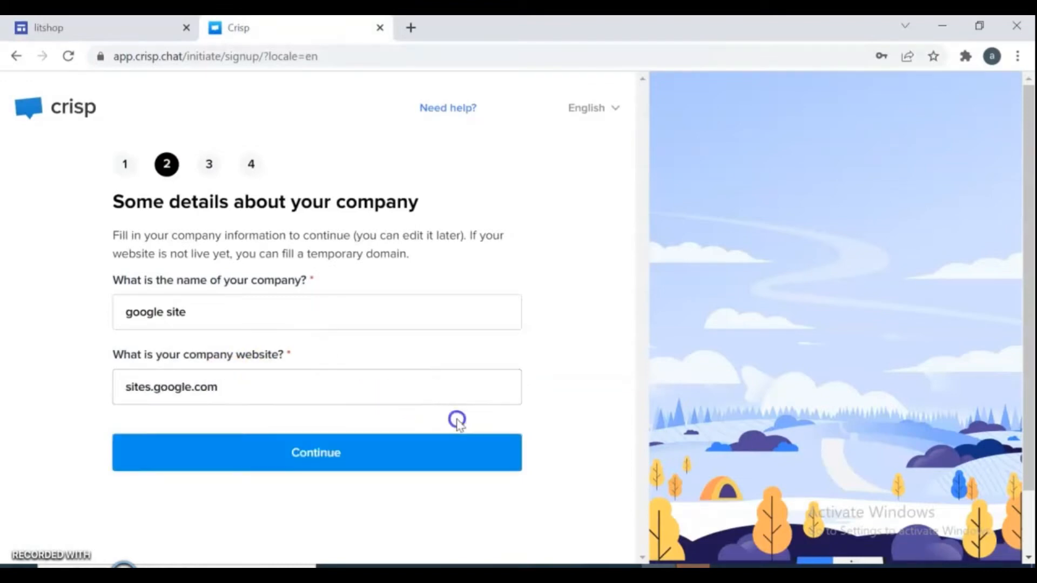
left_click(286, 458)
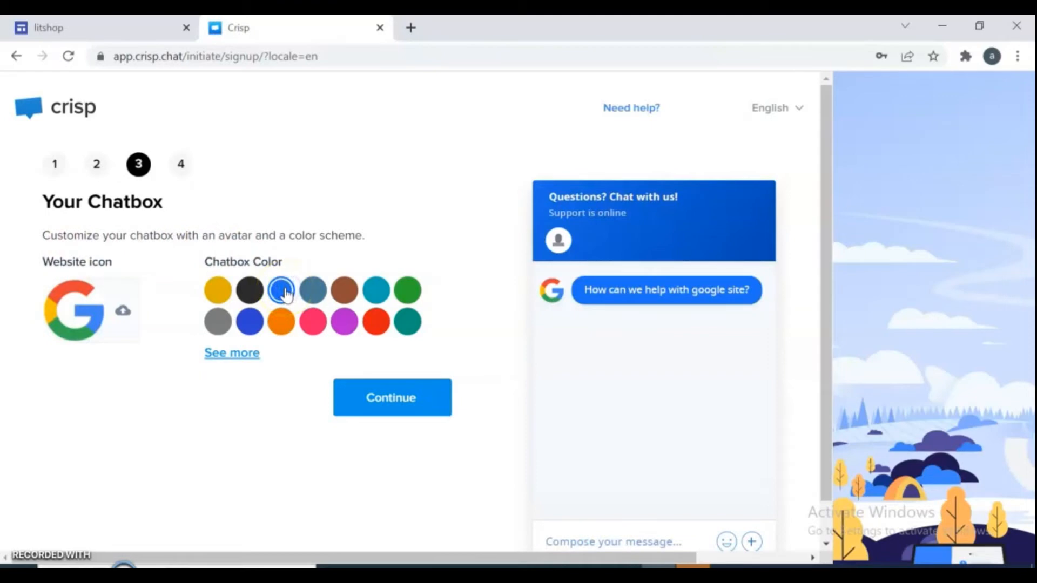
Step: Keep the default blue chatbox, finish sign-up and open the Inbox dashboard
left_click(398, 392)
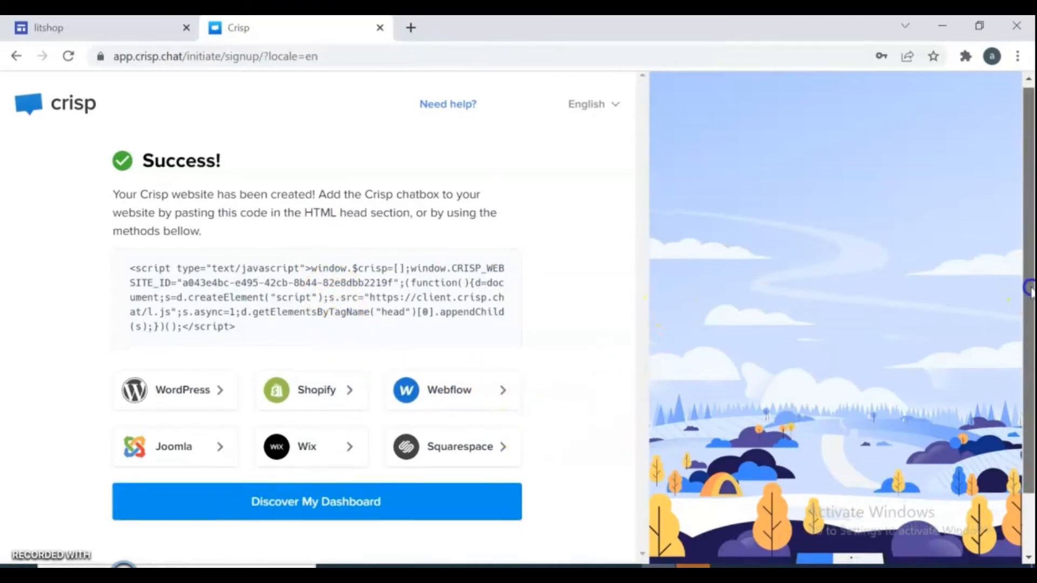
left_click_drag(1031, 289, 1032, 367)
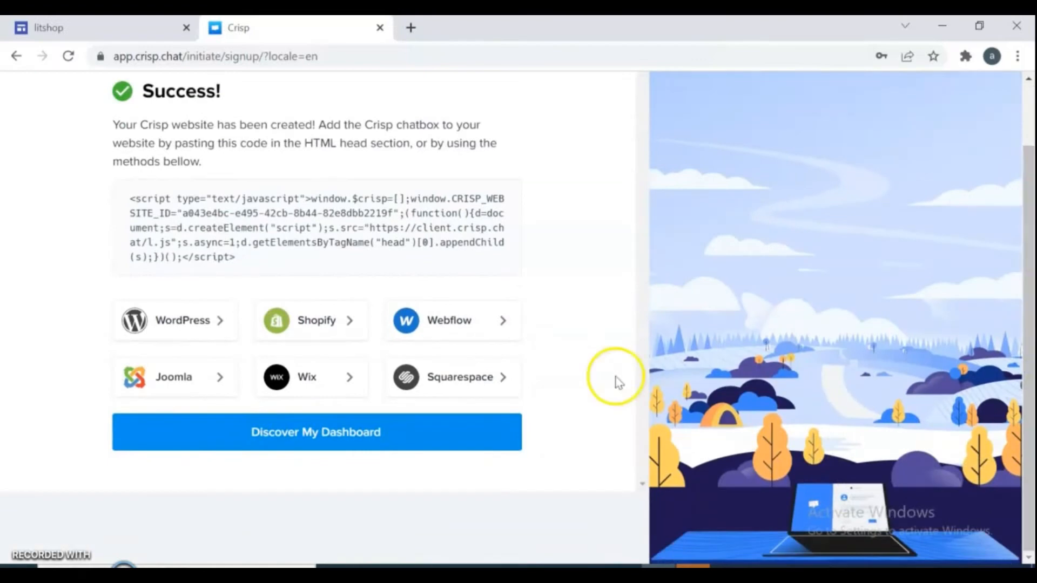
left_click(354, 433)
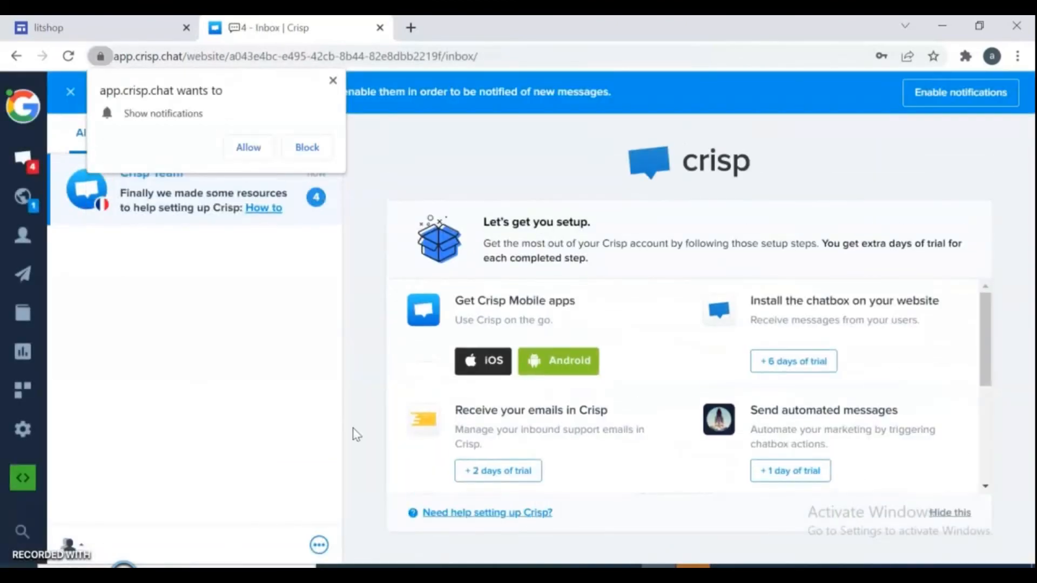
Step: Dismiss the notification request and open the google site website's integration setup from Settings
left_click(351, 414)
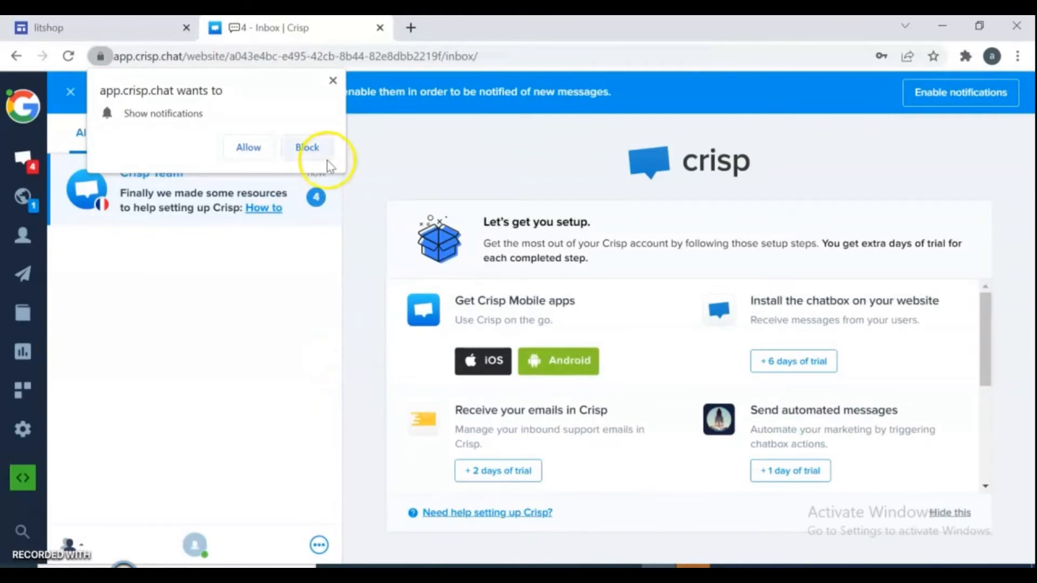
left_click(333, 81)
left_click(24, 431)
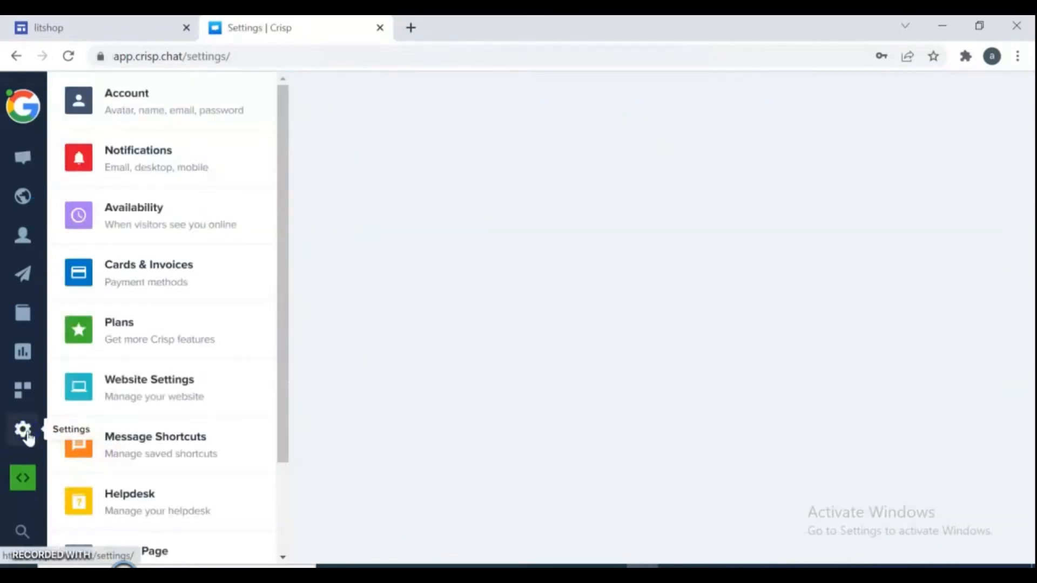
left_click(156, 391)
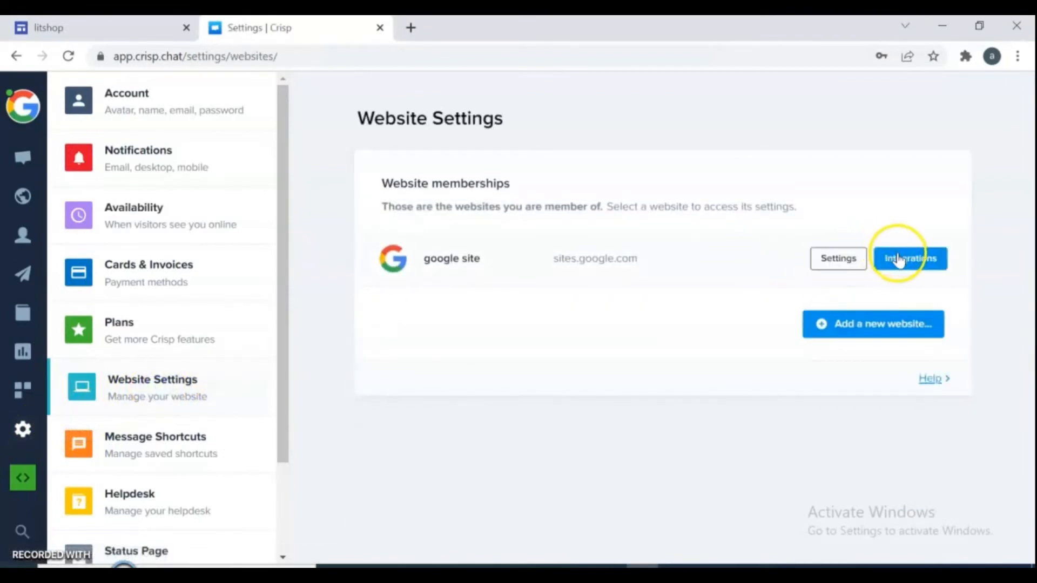
left_click(898, 260)
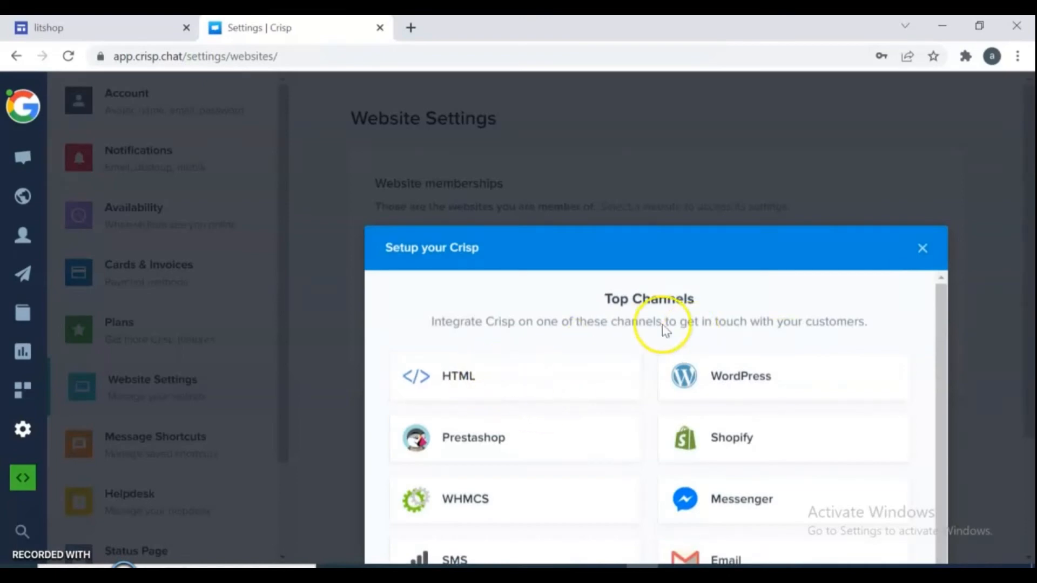
Step: Copy the HTML chatbox installation script and return to the litshop editor
scroll(945, 302, "down", 1)
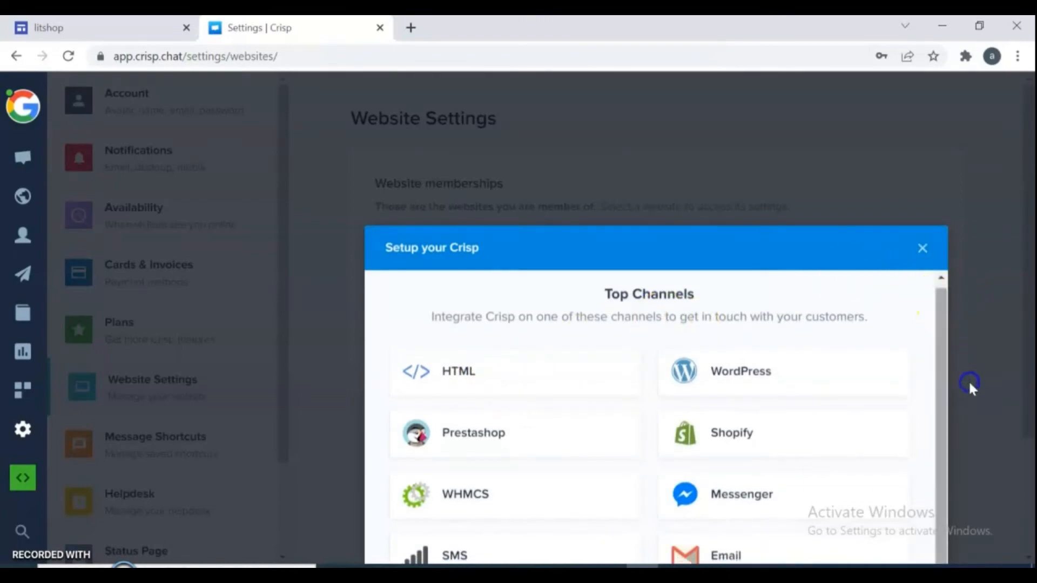
left_click(435, 374)
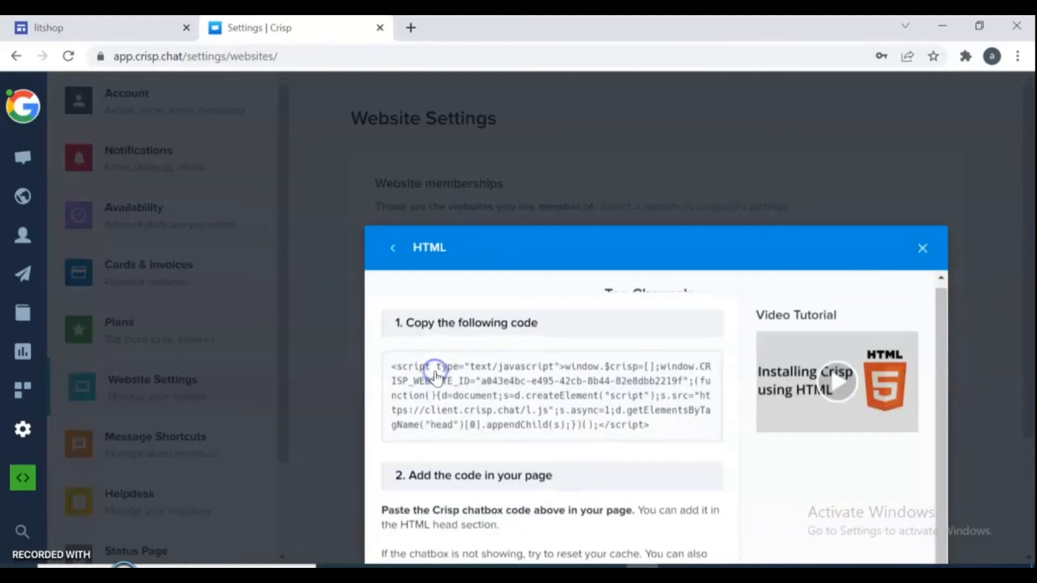
left_click_drag(651, 426, 391, 365)
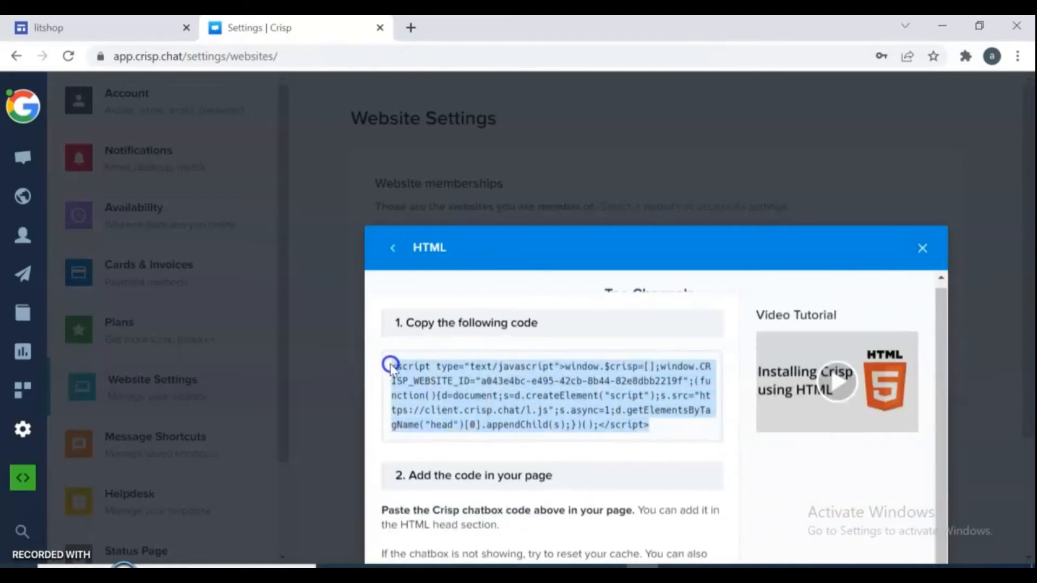
right_click(391, 365)
left_click(427, 377)
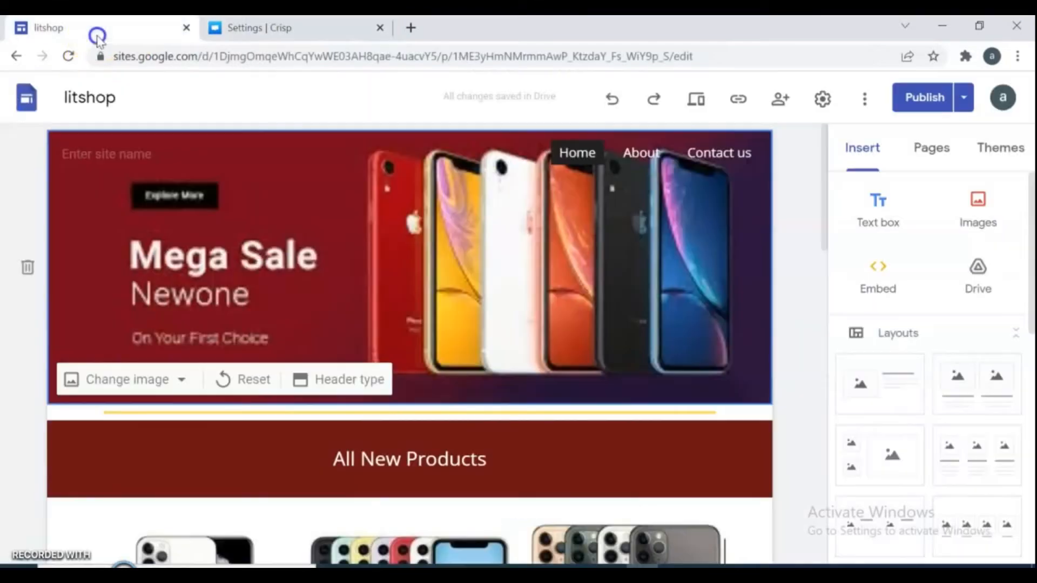
left_click(97, 32)
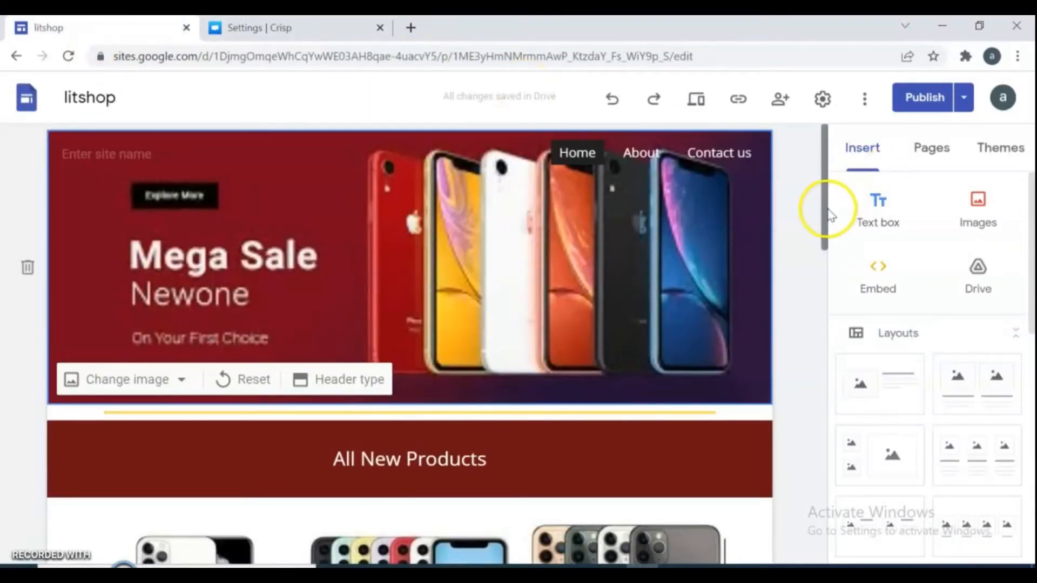
Step: Insert an Embed block at the bottom of the litshop home page using the pasted Crisp script
scroll(830, 215, "down", 6)
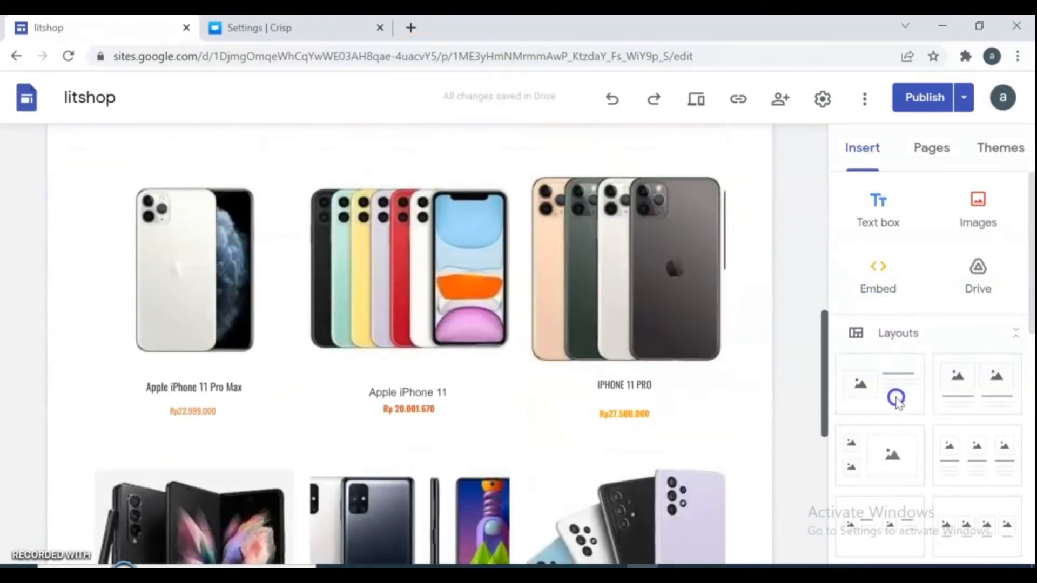
left_click_drag(896, 398, 478, 463)
double_click(476, 462)
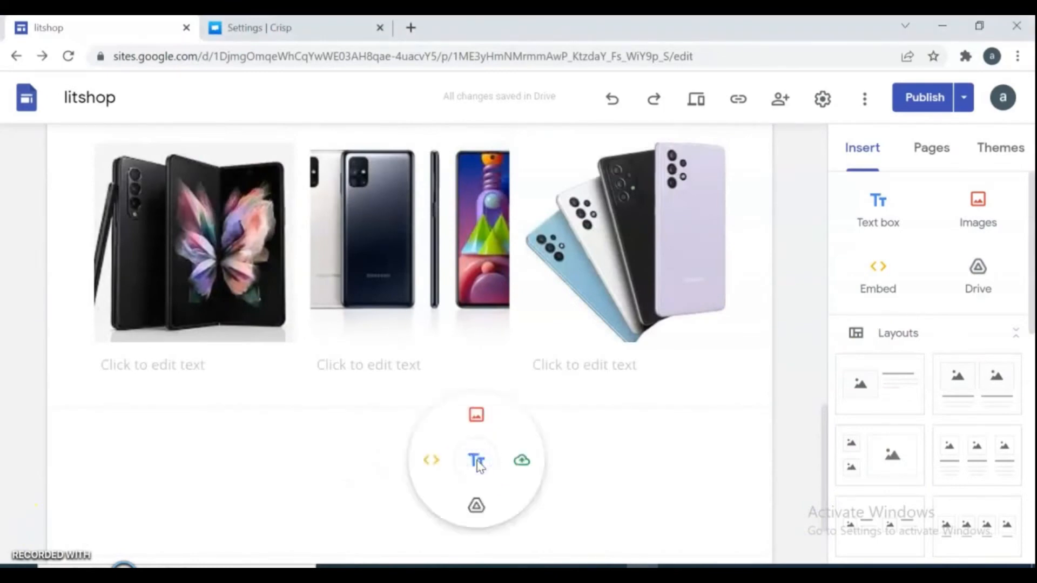
left_click(433, 461)
left_click(397, 249)
left_click(381, 299)
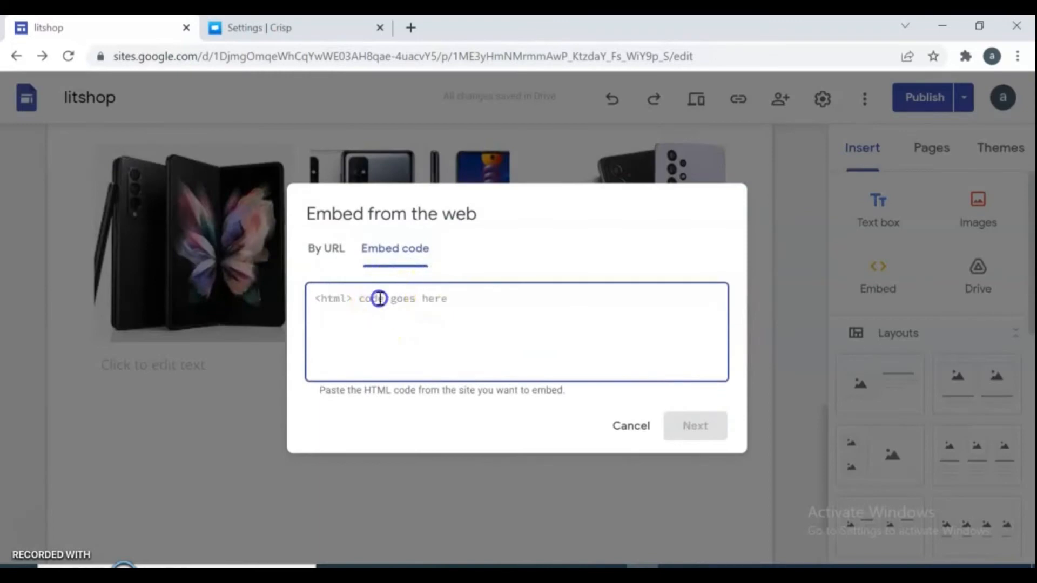
right_click(381, 300)
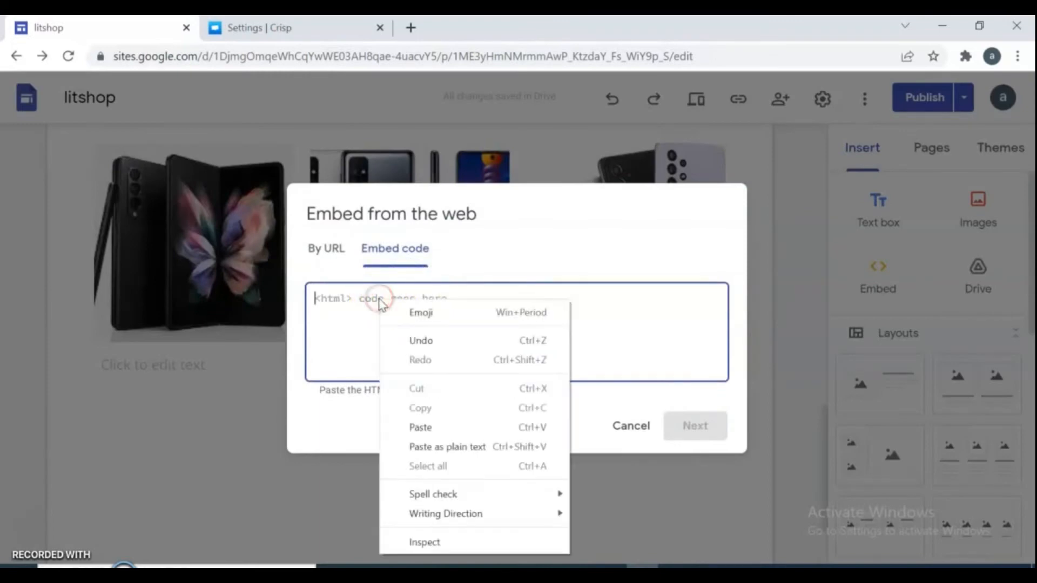
left_click(421, 428)
left_click(694, 425)
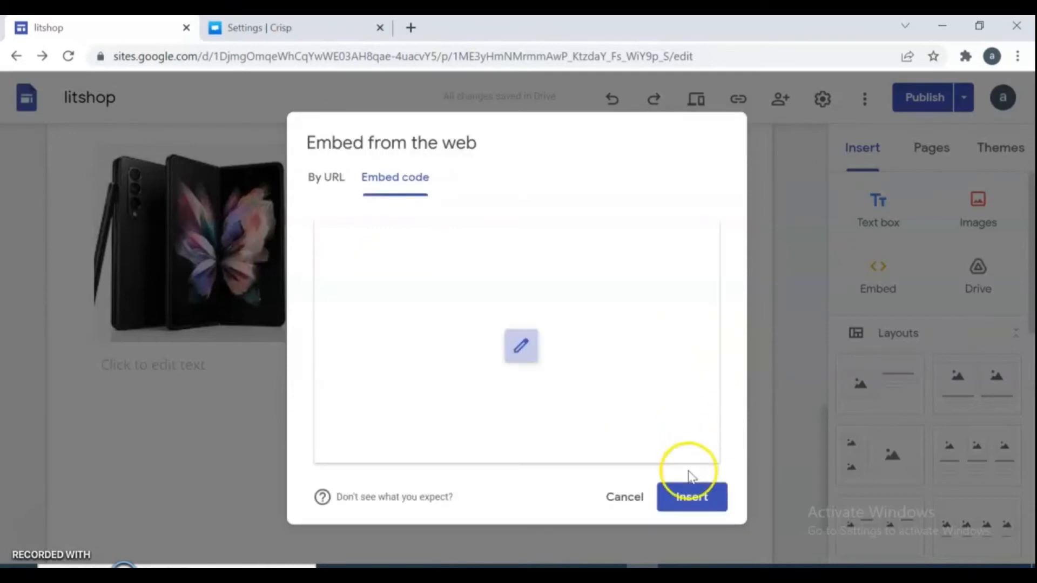
left_click(692, 502)
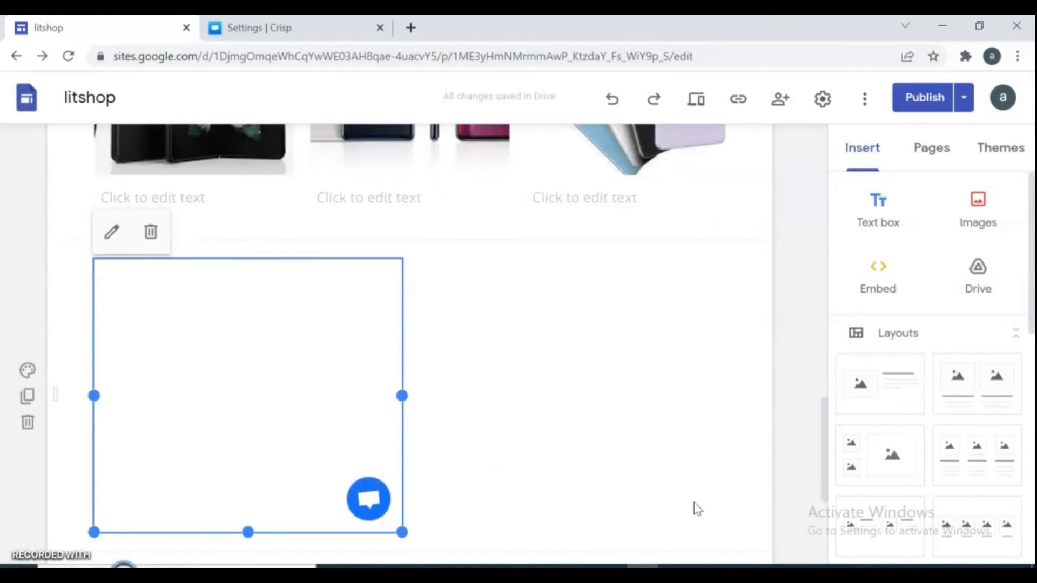
Step: Drag the chat embed into the right column and publish the litshop site
left_click_drag(361, 473, 621, 468)
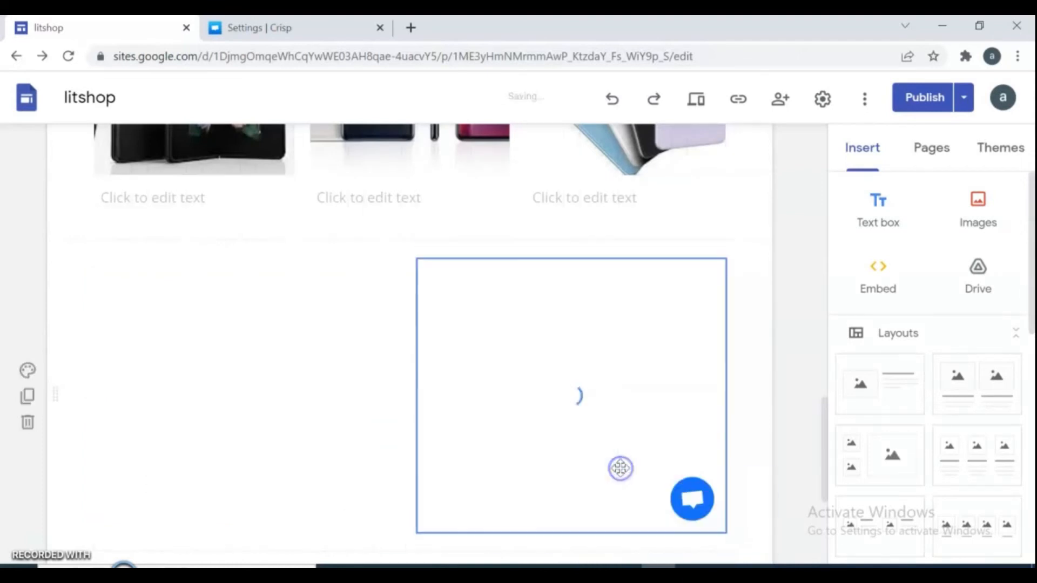
left_click(771, 273)
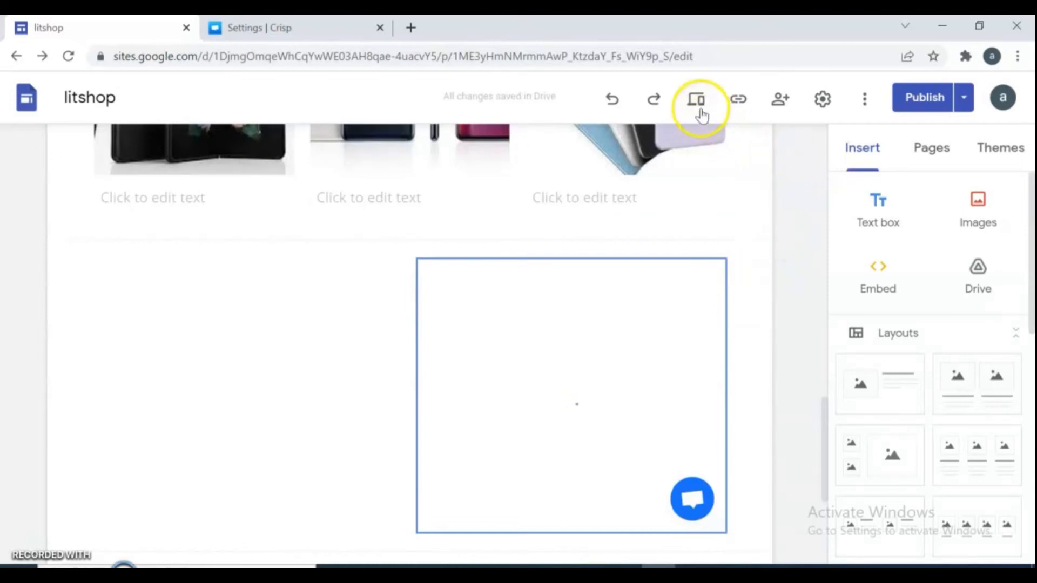
left_click(907, 97)
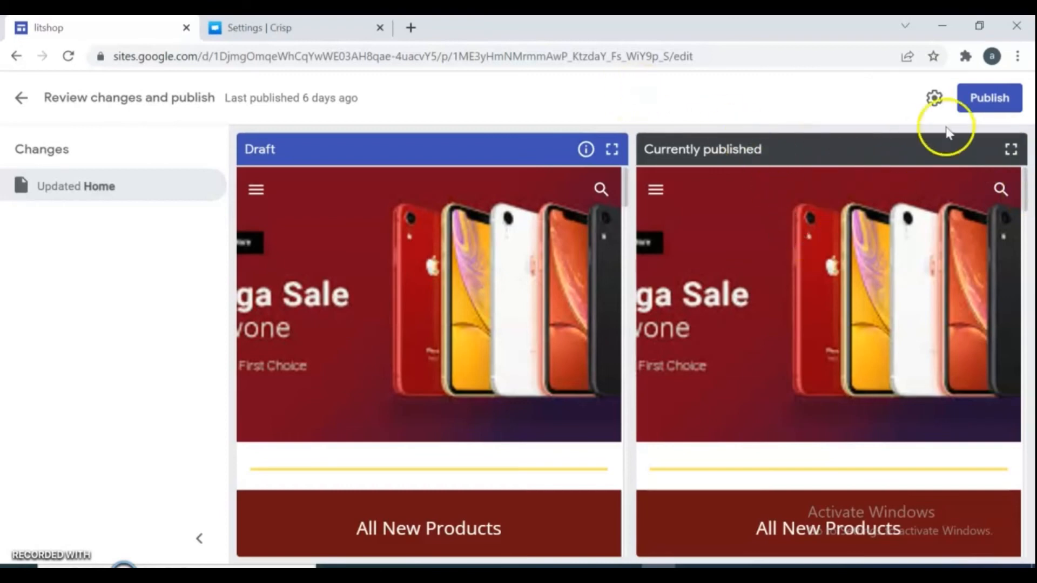
left_click(988, 100)
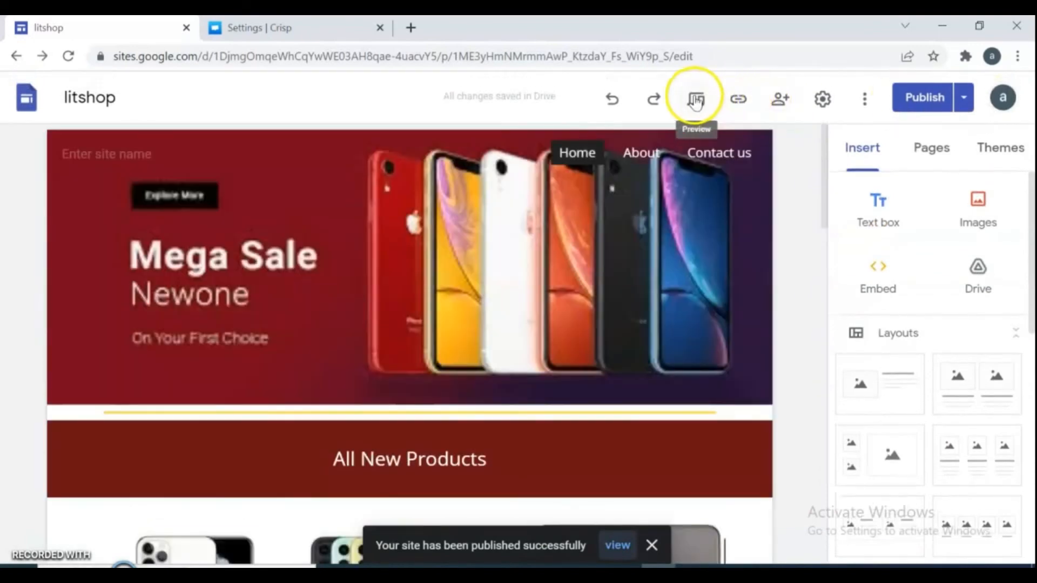
left_click(697, 100)
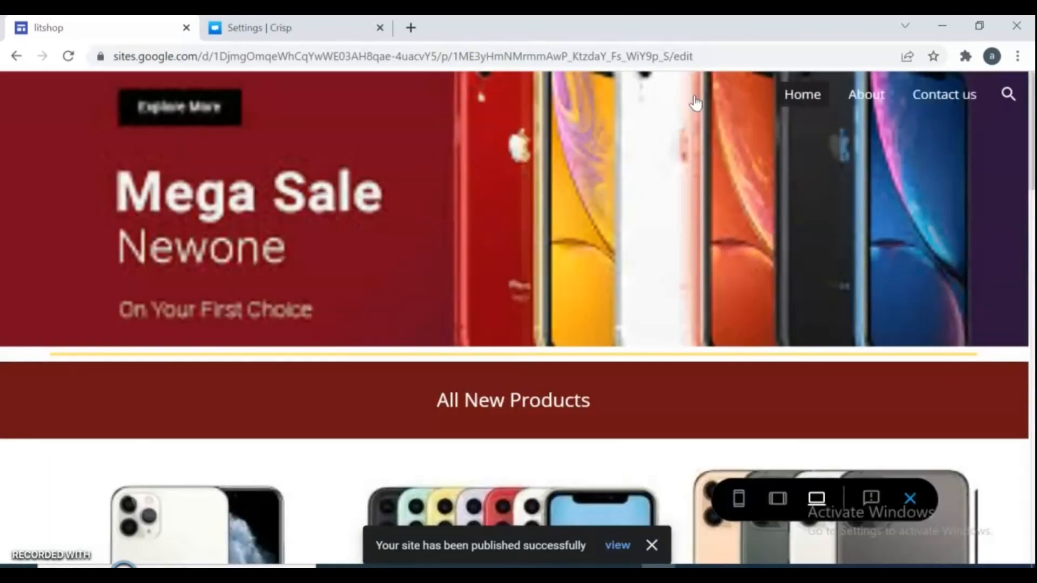
Step: In the litshop preview, open the chat bubble and send the message 'hi'
left_click_drag(1030, 162, 1031, 534)
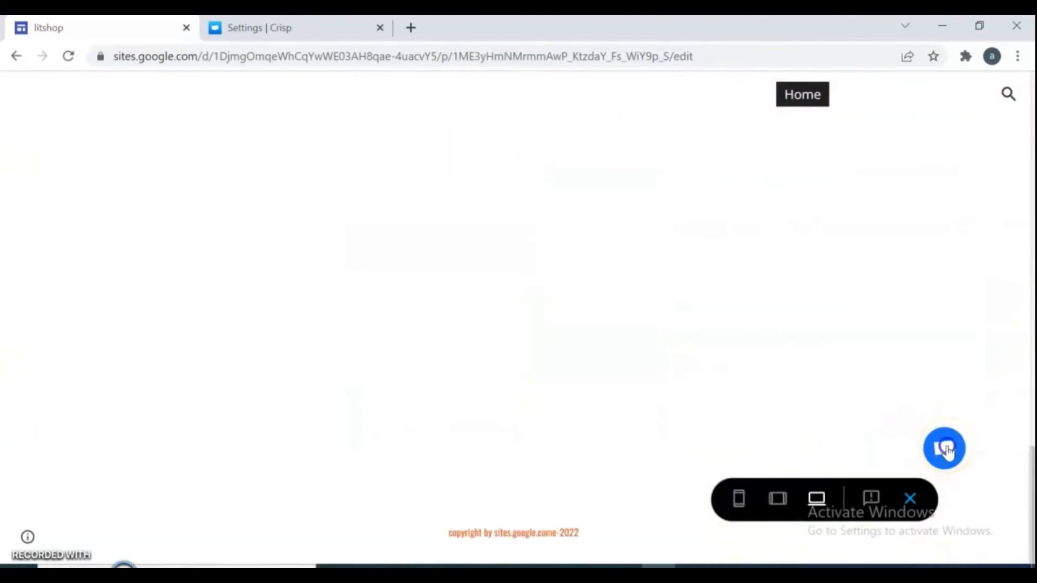
left_click(948, 451)
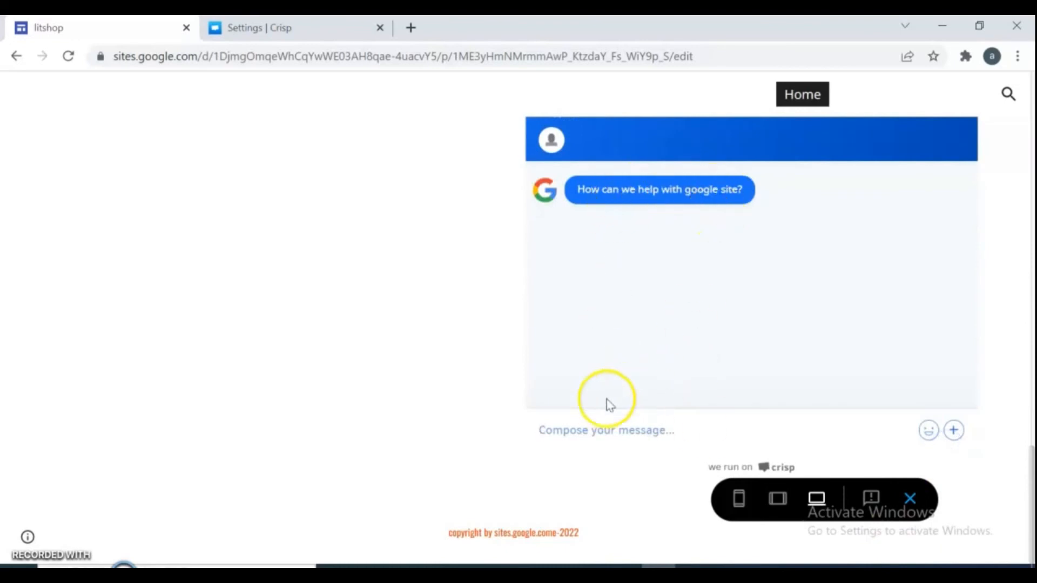
left_click(572, 438)
type("hi")
key("Return")
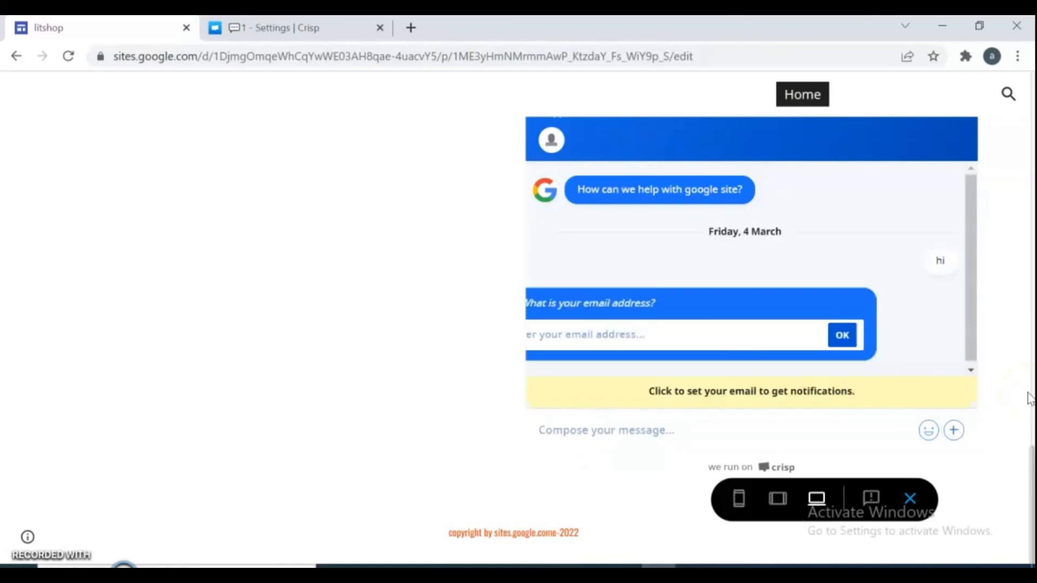
Step: Submit an email address for chat notifications, getting the 'We should reply in a few moments' confirmation
left_click(706, 333)
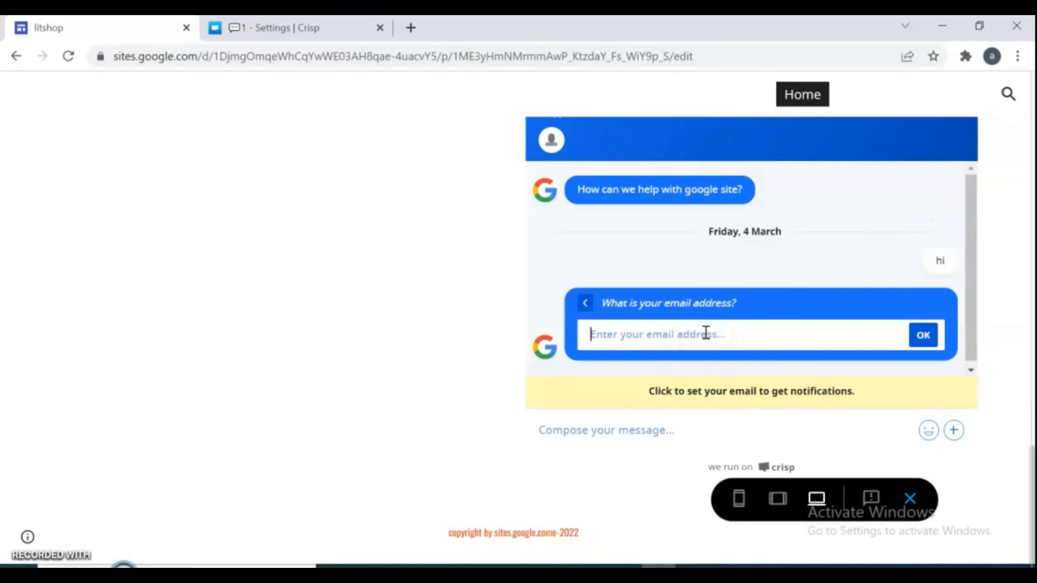
type("gh")
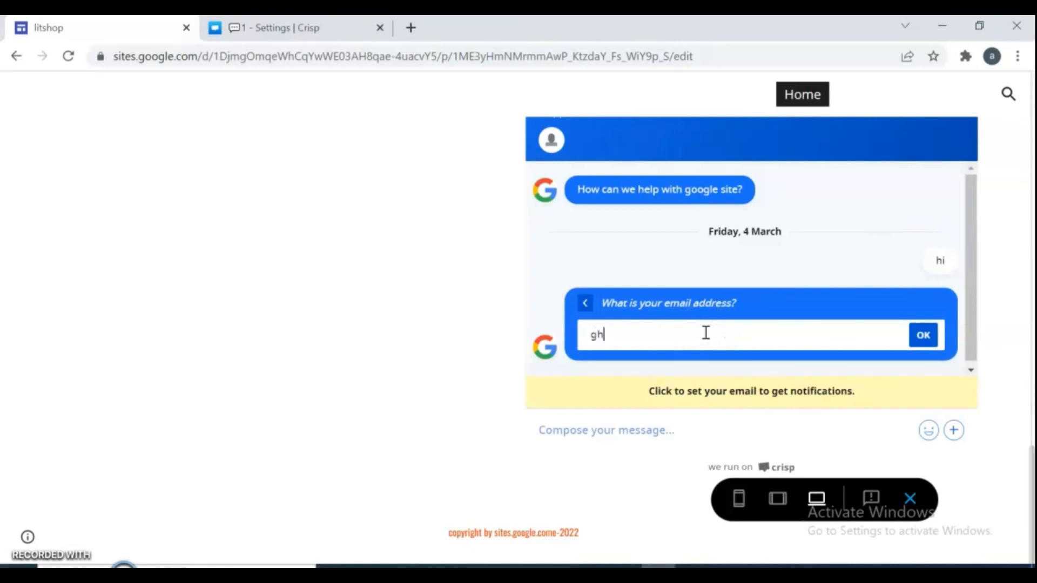
key("BackSpace")
key("BackSpace")
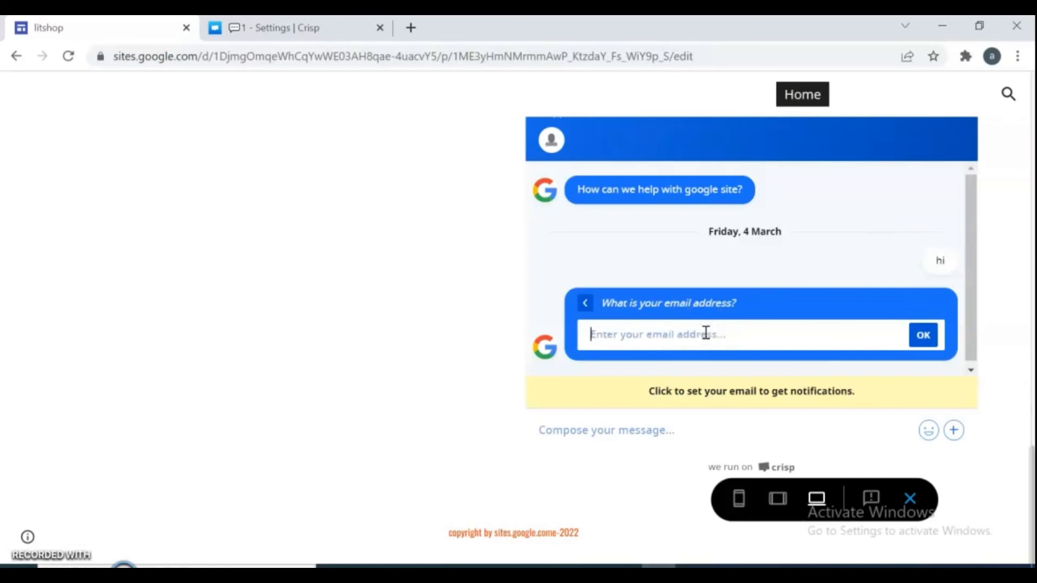
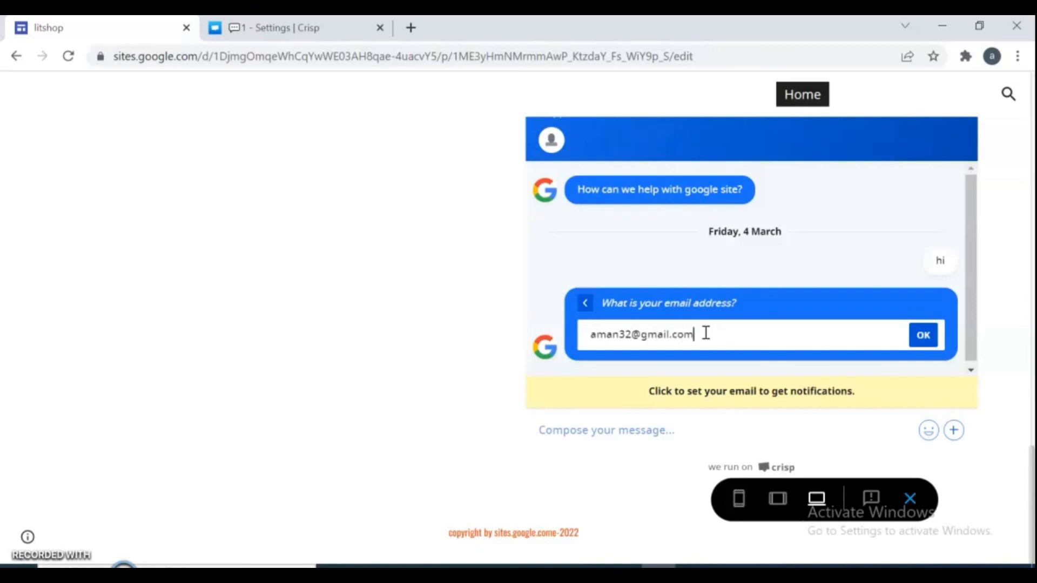
left_click(924, 335)
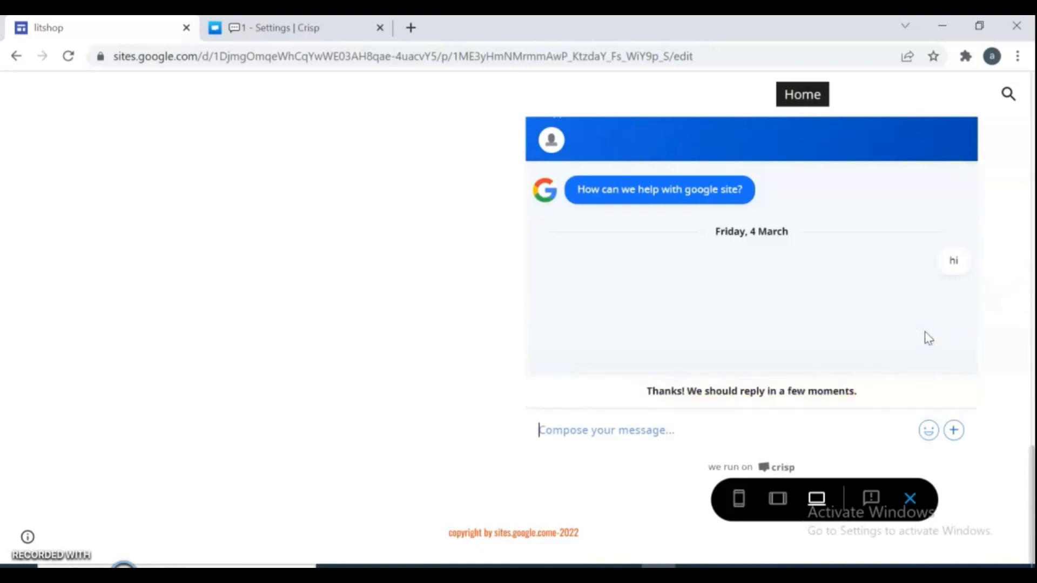
left_click(849, 336)
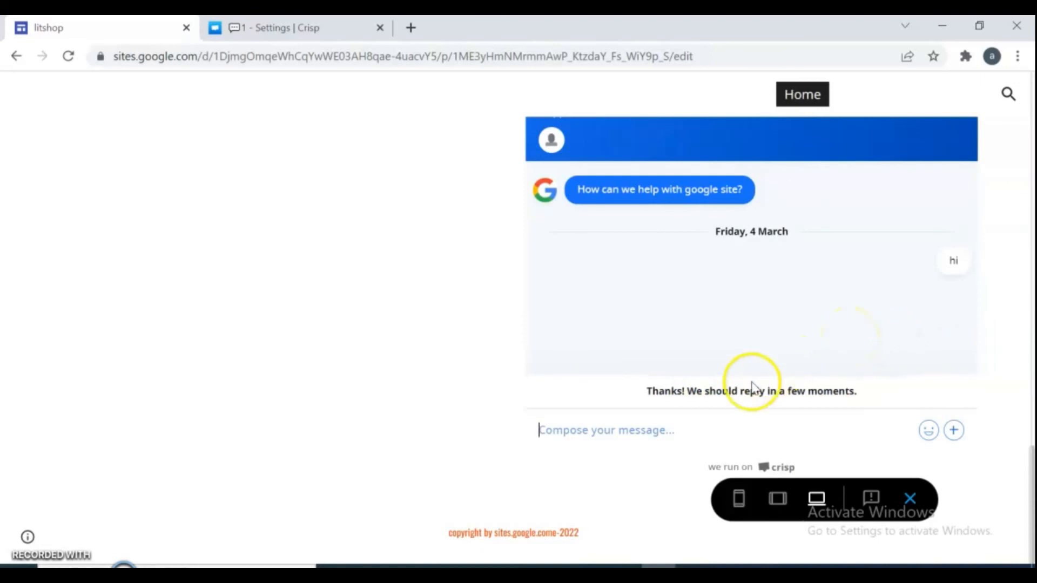